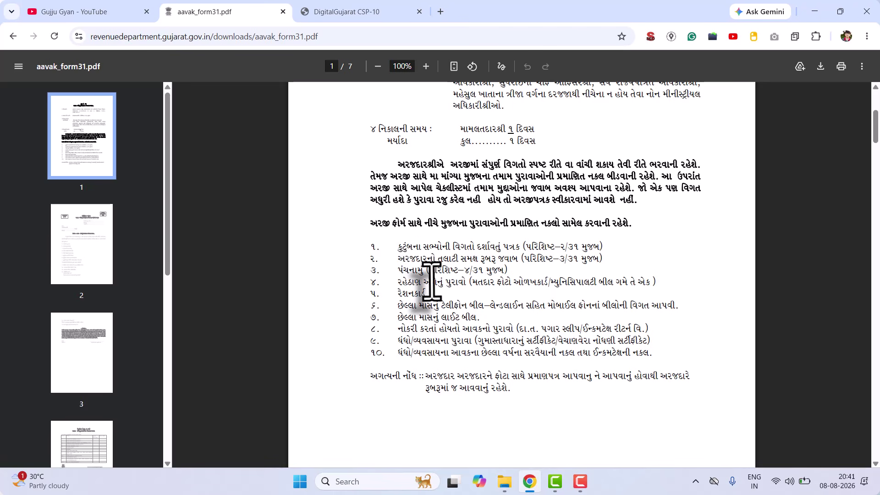
- Review the list of supporting documents required with the income certificate application on page 1 of aavak_form31.pdf
scroll(431, 280, "down", 10)
scroll(431, 280, "down", 12)
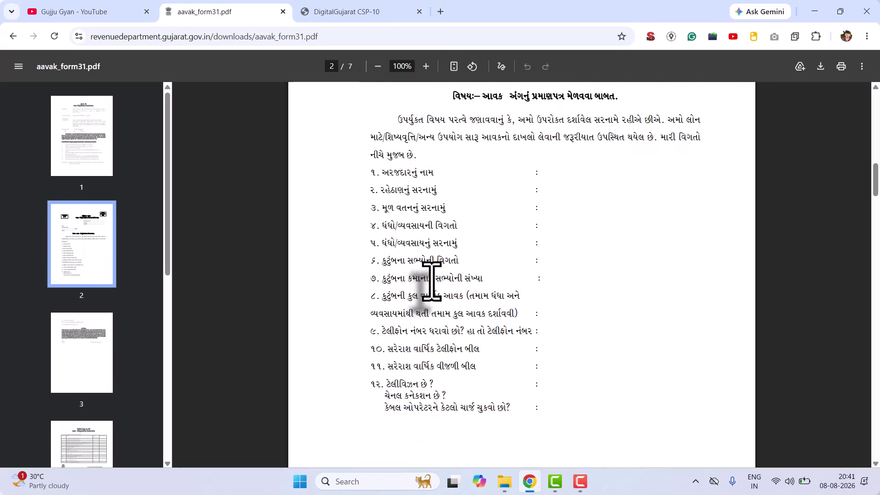
scroll(431, 281, "up", 20)
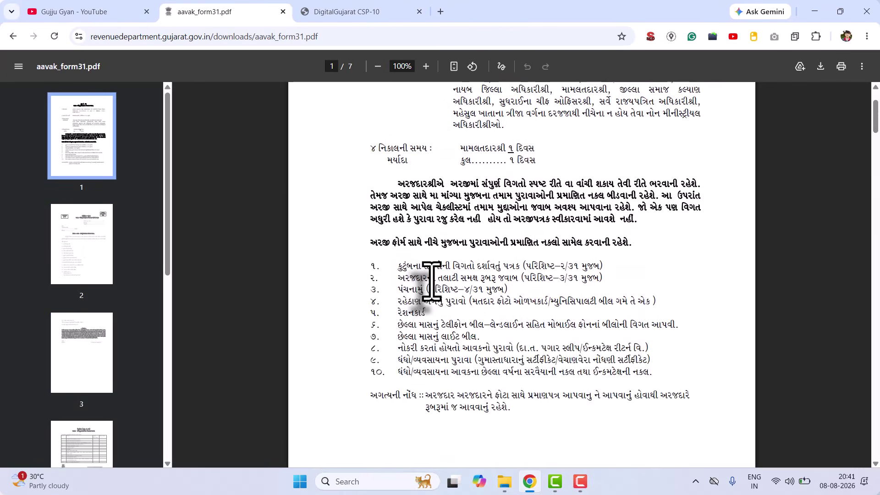
scroll(431, 280, "down", 4)
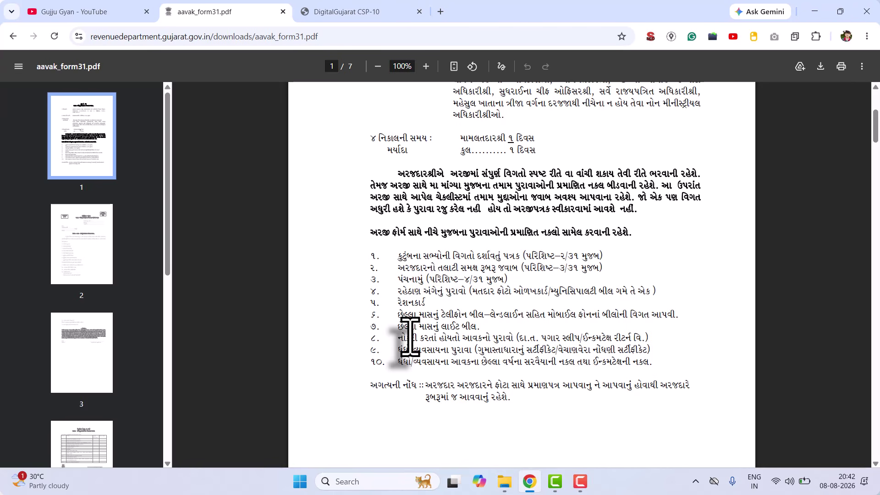
triple_click(430, 267)
triple_click(429, 268)
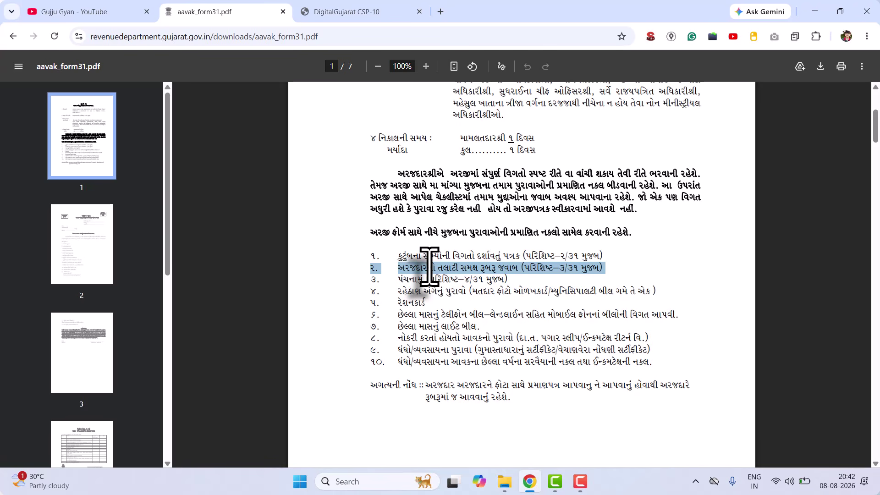
left_click(429, 267)
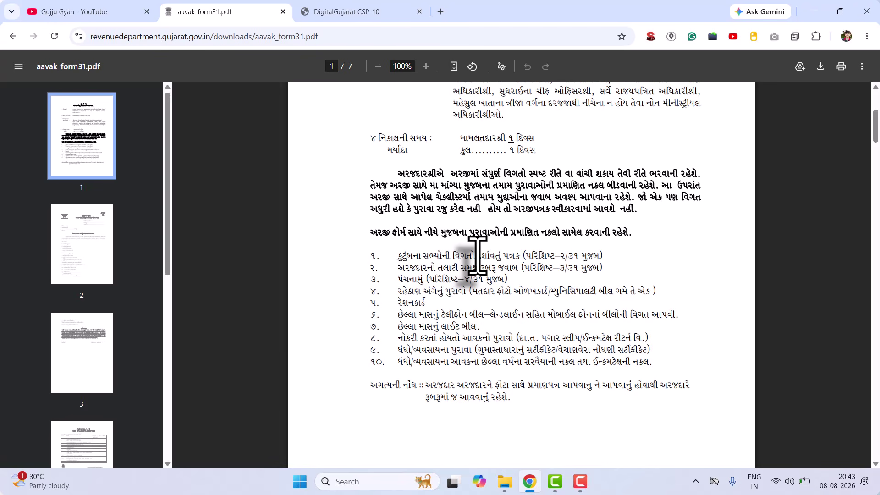
- Examine the form's application page (Annexure 1/31), its declaration and the document checklist on pages 2 to 4
scroll(478, 255, "down", 7)
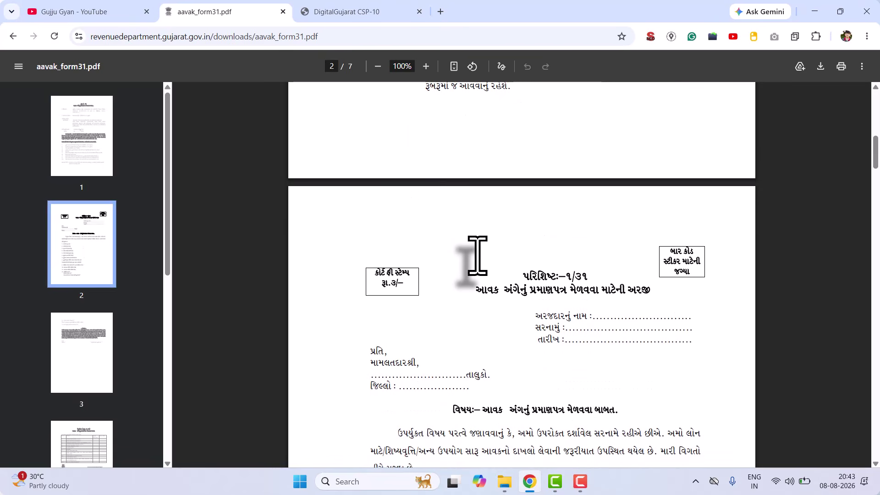
scroll(477, 256, "down", 3)
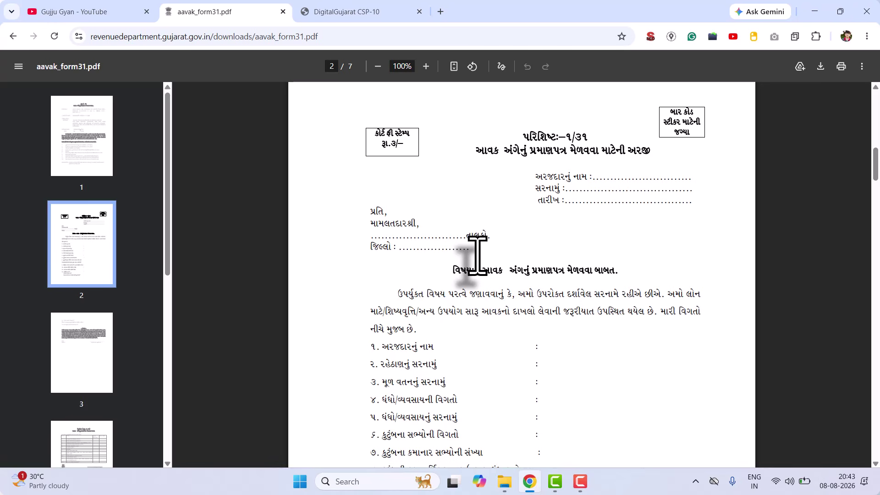
scroll(478, 255, "down", 1)
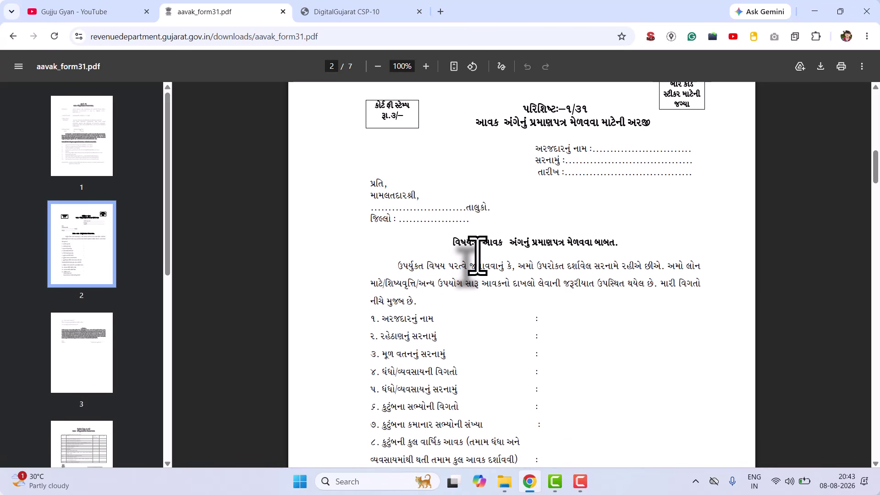
scroll(477, 255, "down", 10)
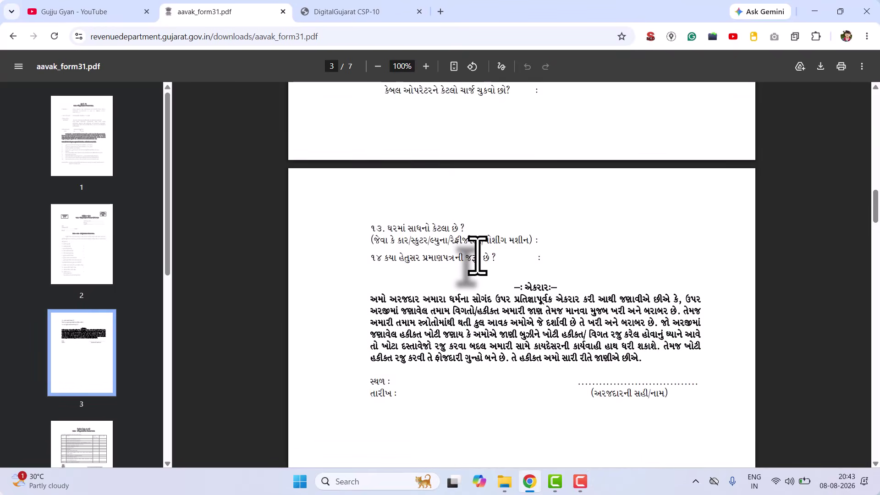
scroll(478, 255, "down", 10)
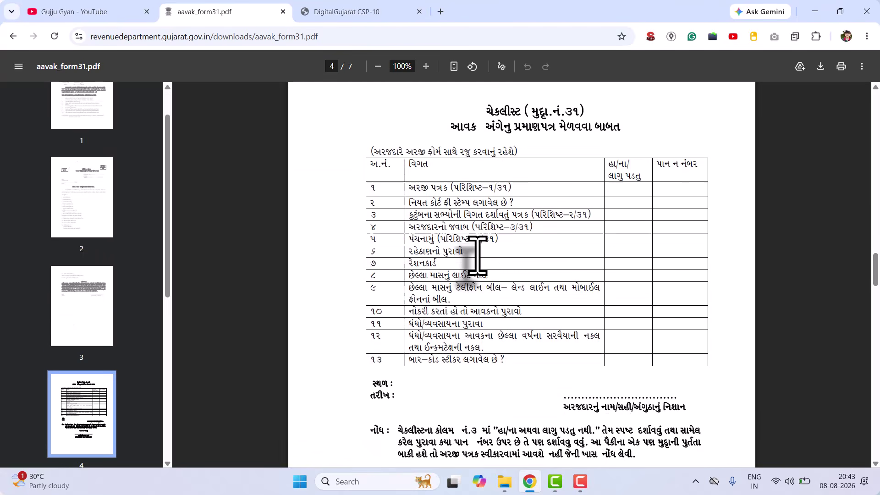
scroll(478, 255, "down", 2)
scroll(477, 255, "up", 2)
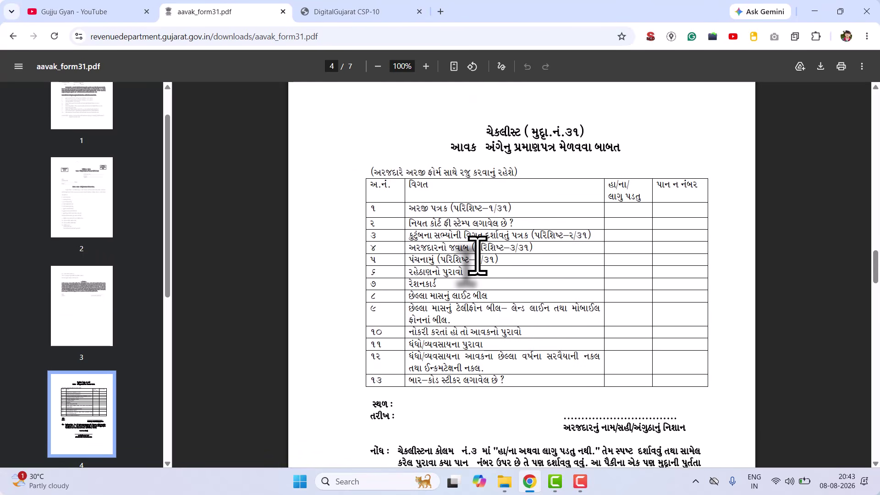
scroll(478, 255, "down", 2)
- Examine the family members table, the applicant's in-person statement and the panchnama on pages 5 to 7
scroll(477, 256, "down", 15)
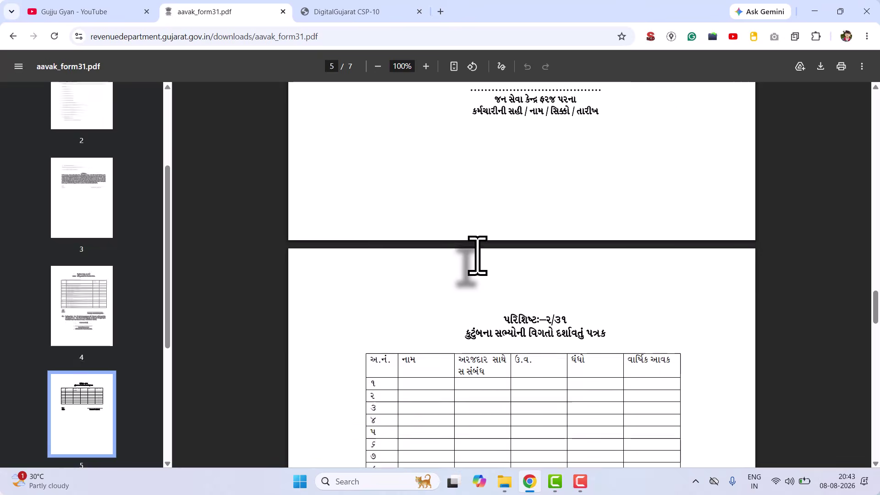
scroll(477, 256, "down", 10)
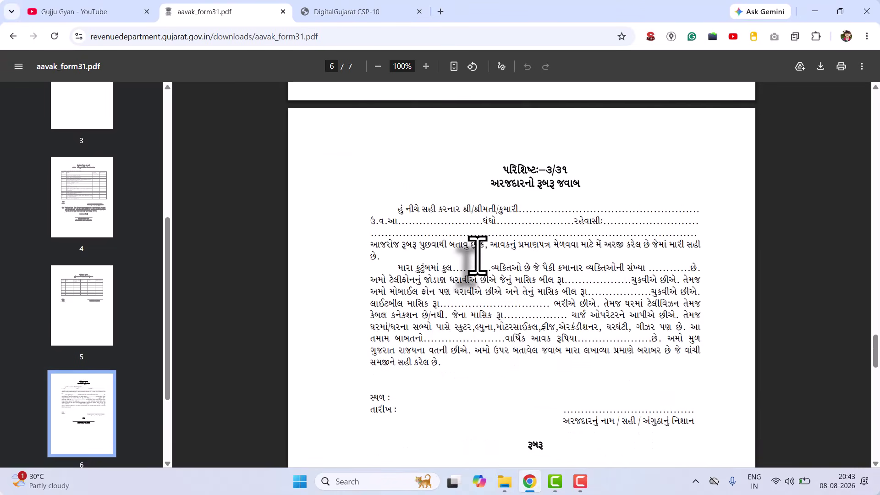
scroll(477, 255, "up", 13)
scroll(477, 256, "up", 3)
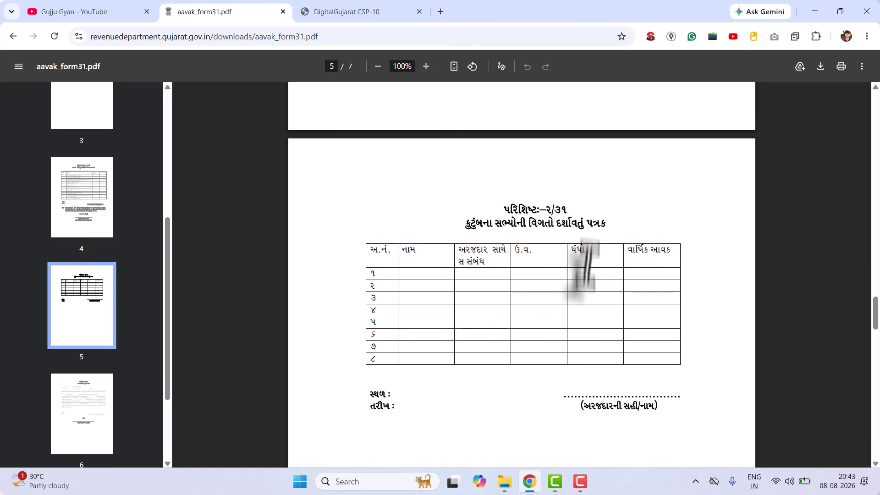
scroll(410, 351, "down", 15)
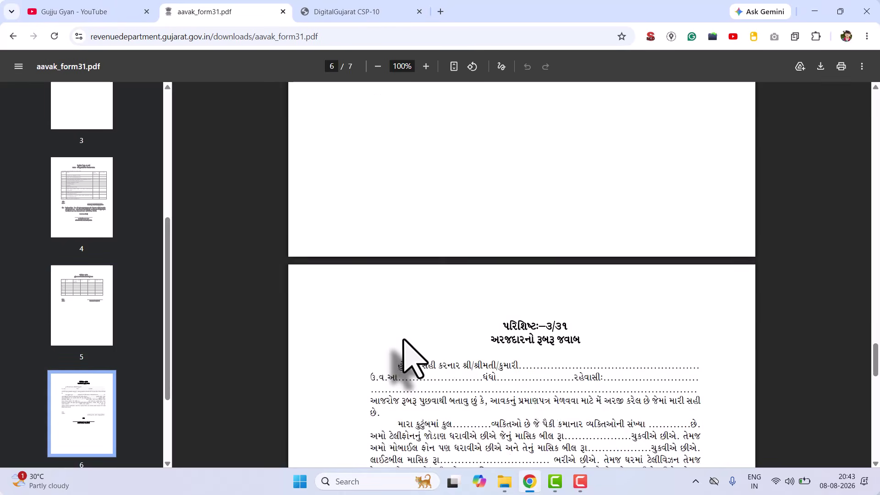
scroll(411, 360, "down", 1)
scroll(403, 348, "down", 6)
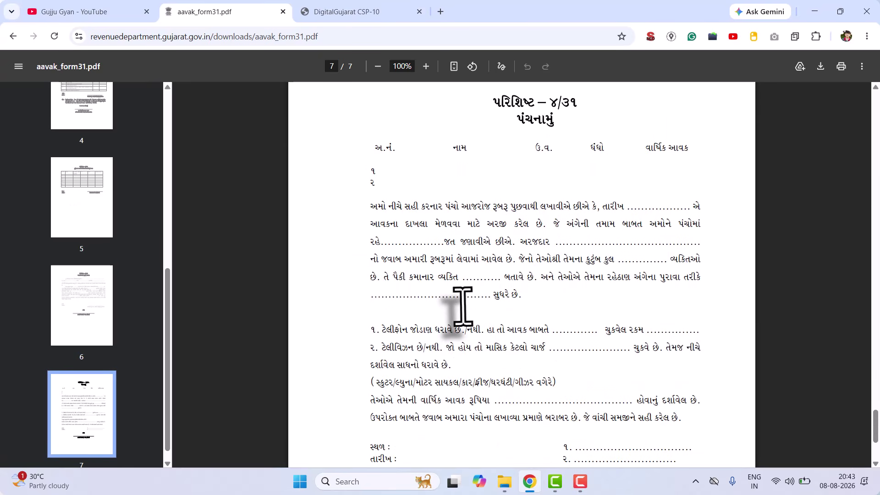
scroll(458, 309, "down", 4)
- Skim the form's instructions, declaration and checklist pages once more, ending at the start of the document
scroll(463, 307, "up", 20)
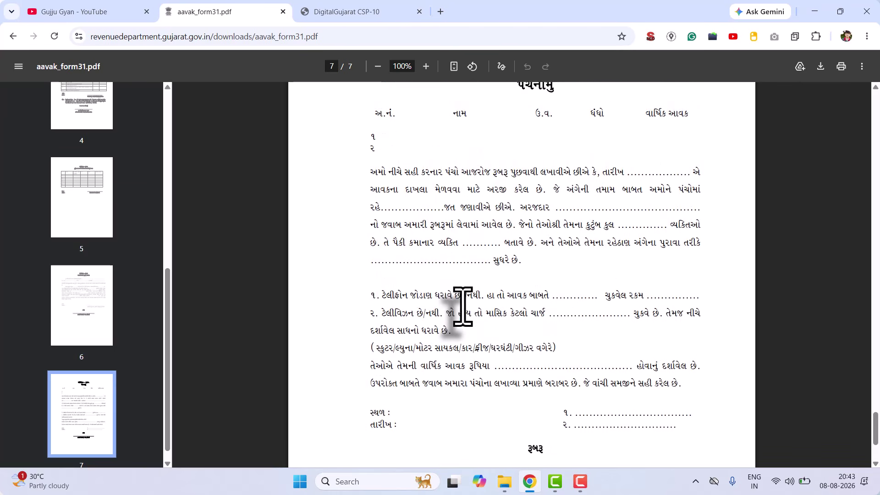
scroll(463, 306, "up", 20)
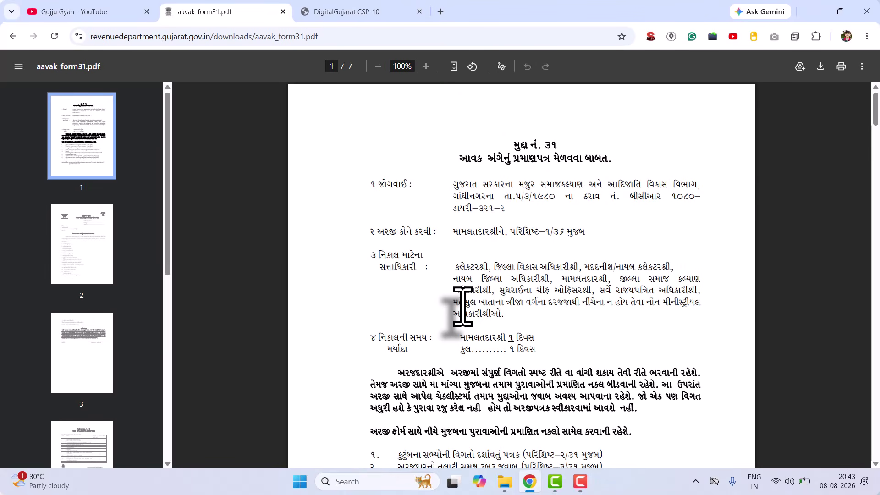
scroll(463, 306, "down", 20)
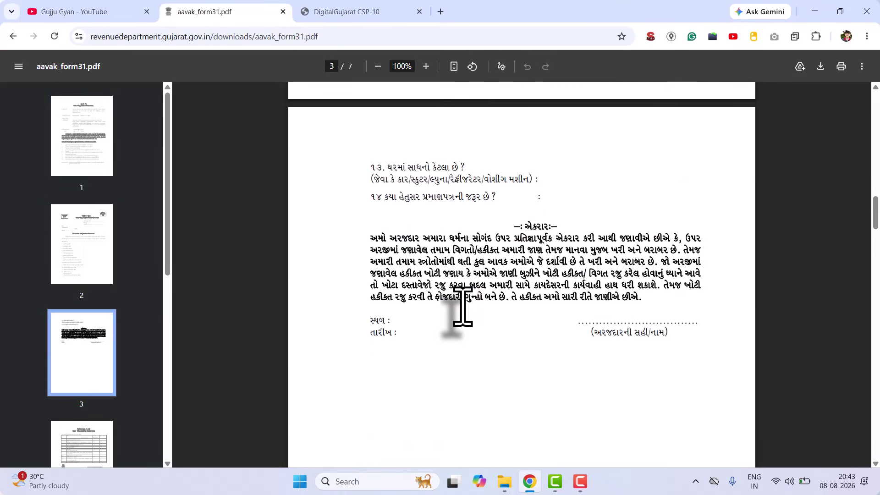
scroll(463, 307, "down", 12)
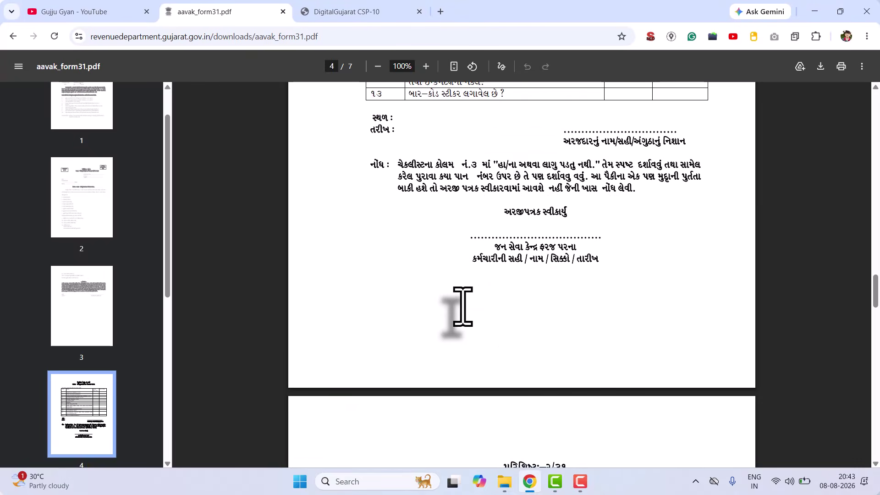
scroll(463, 307, "up", 18)
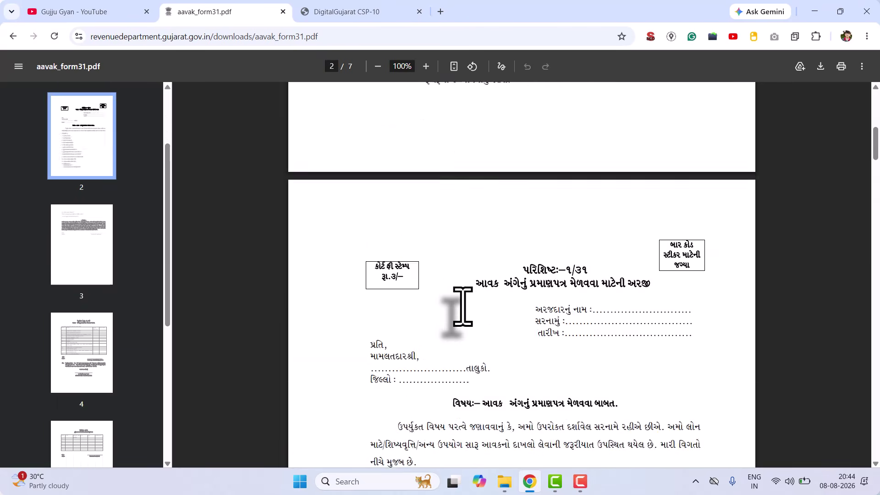
scroll(463, 307, "up", 10)
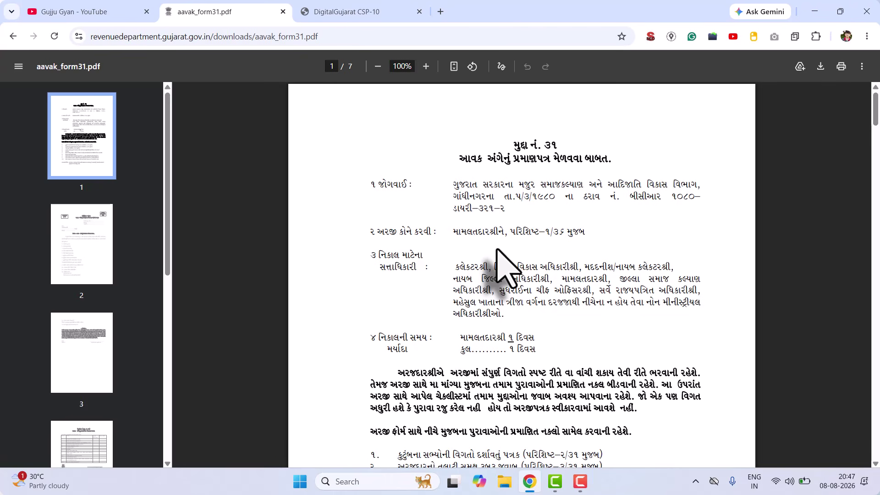
- Switch to the Digital Gujarat portal and open the Income Certificate (Panchayat) (Sugam) service from the Sugam Digital Gujarat services
left_click(377, 12)
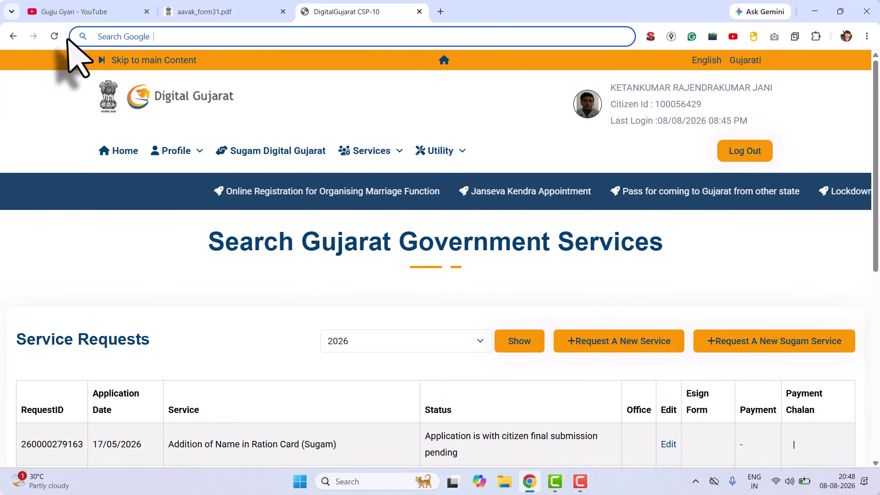
left_click(59, 107)
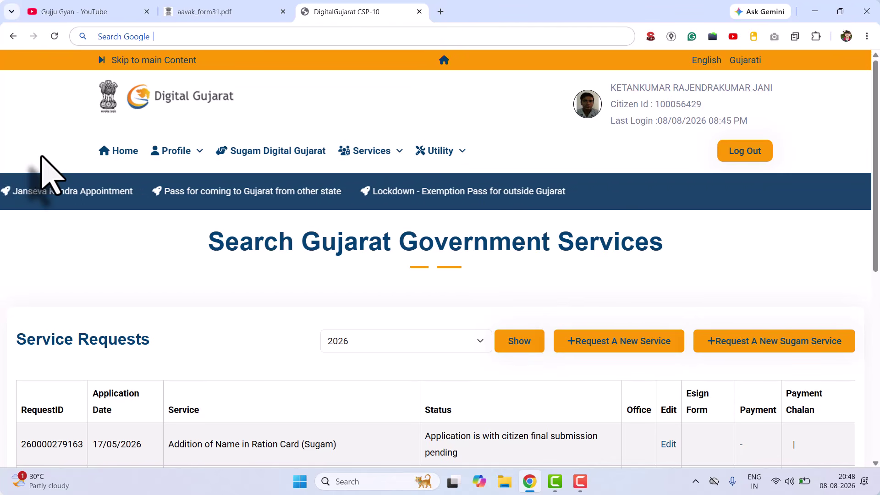
left_click(285, 150)
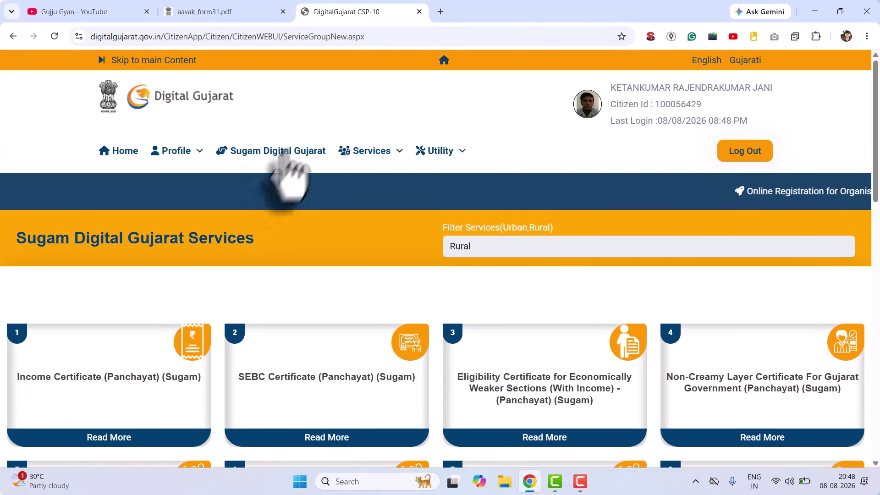
left_click(97, 439)
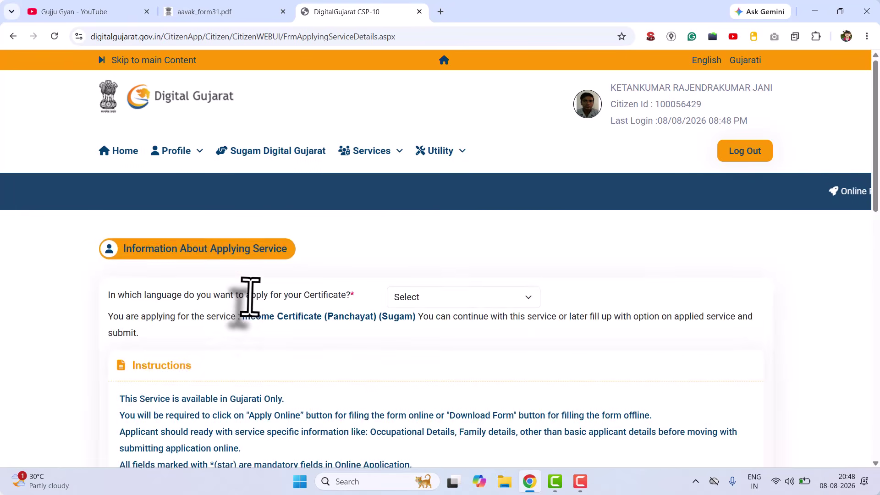
- Set the language for the certificate application to ગુજરાતી (Gujarati)
scroll(250, 297, "down", 3)
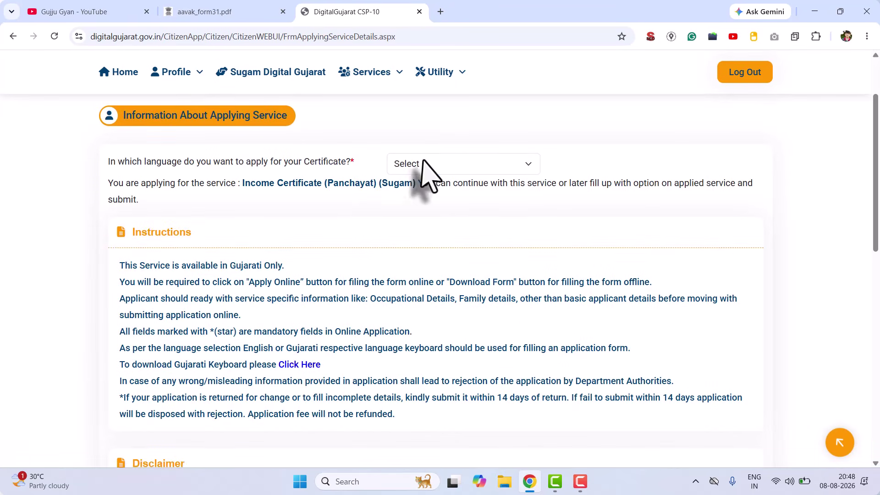
left_click(424, 165)
left_click(413, 199)
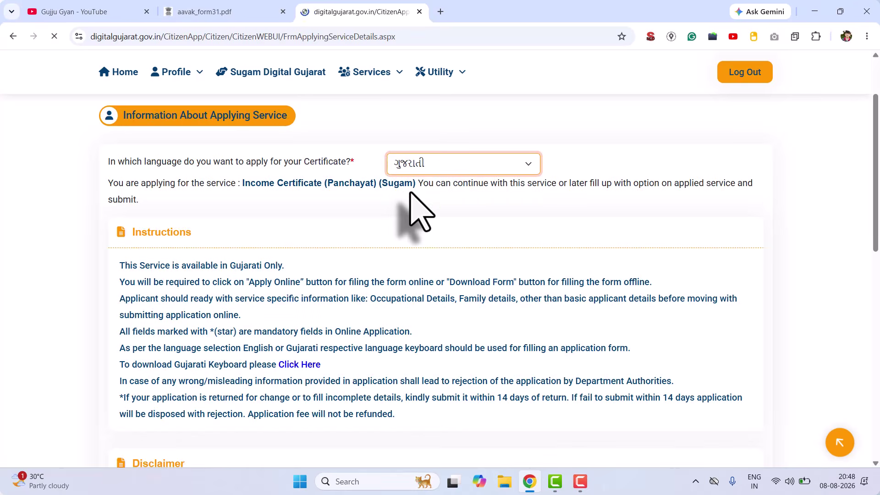
- Read through the service instructions and disclaimer, and continue to the income certificate application form
scroll(291, 286, "down", 10)
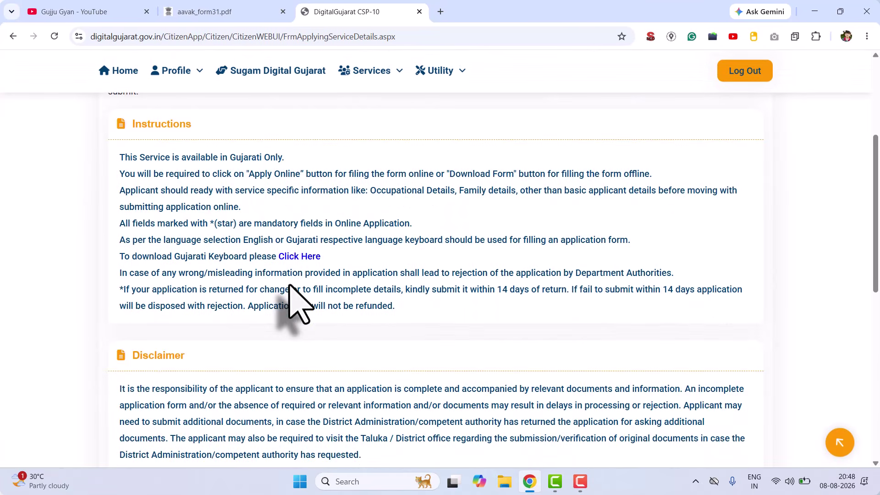
scroll(289, 285, "up", 10)
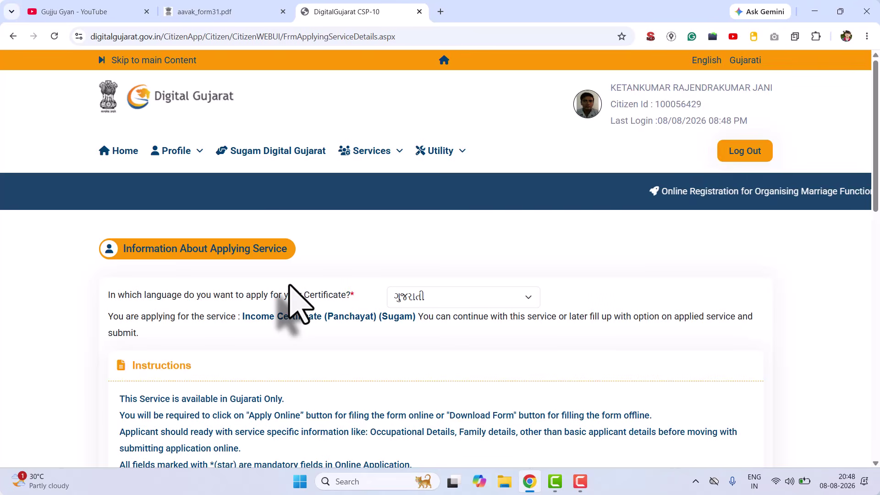
scroll(294, 302, "down", 4)
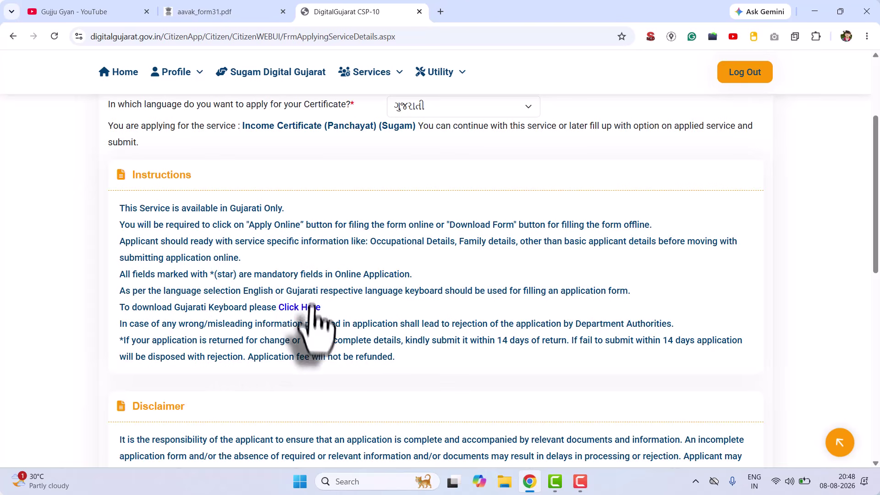
scroll(147, 393, "down", 5)
scroll(264, 359, "down", 3)
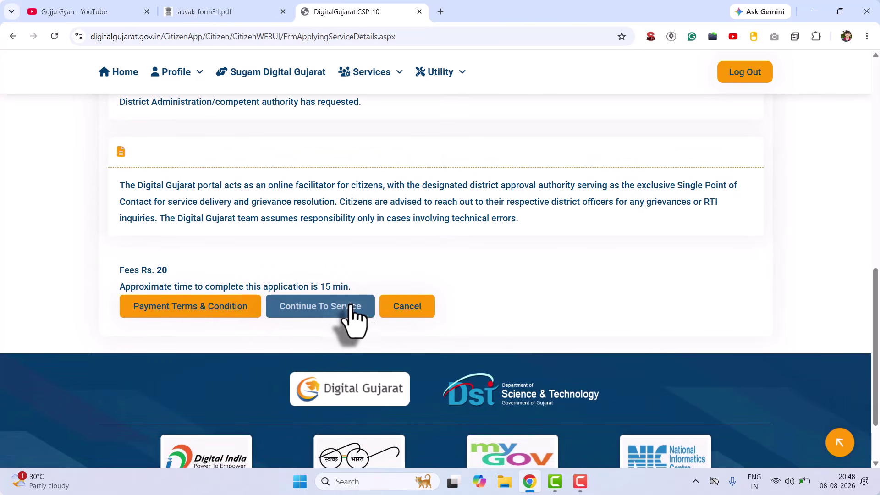
left_click(351, 306)
scroll(352, 307, "down", 5)
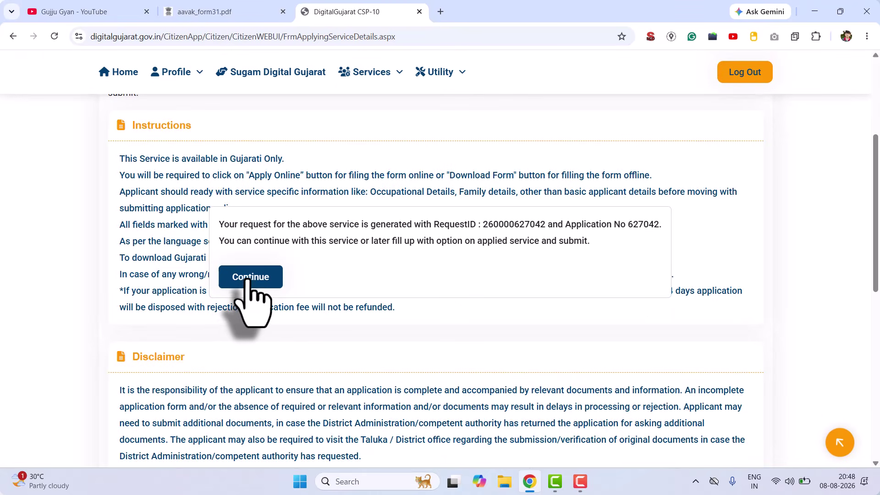
left_click(244, 281)
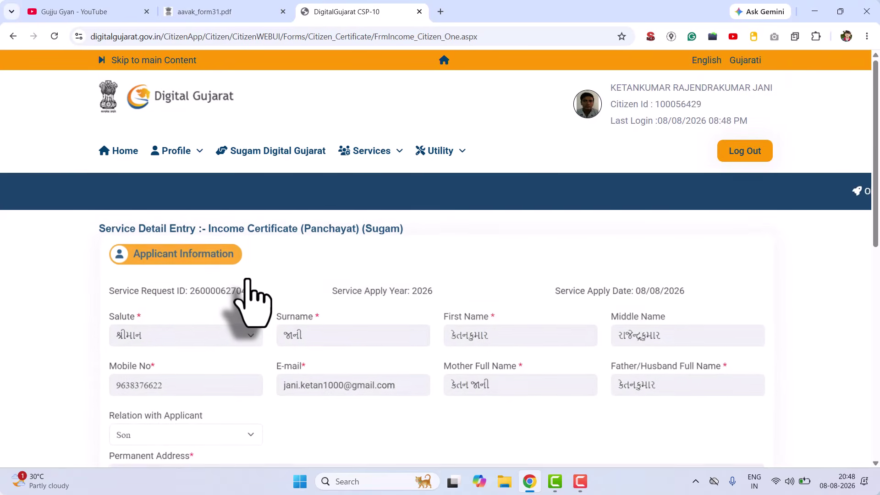
- Review the prefilled applicant information and addresses, and continue to the Service Details page of the application
scroll(251, 303, "down", 10)
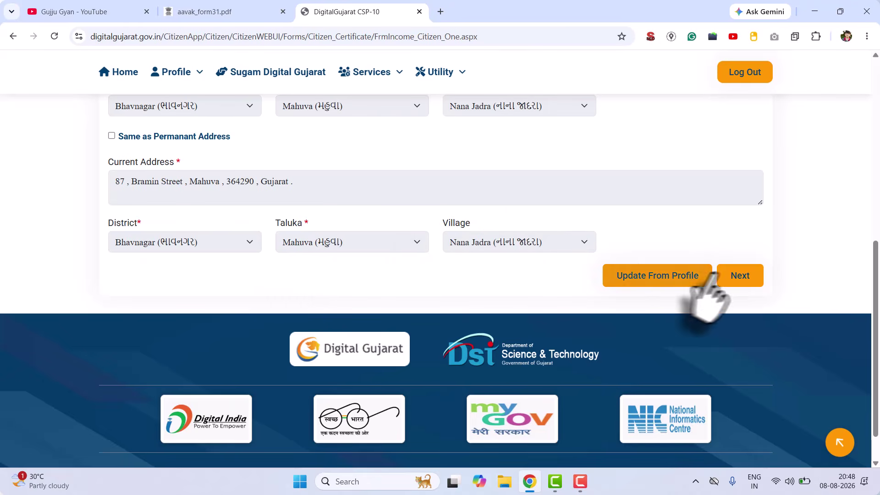
left_click(736, 275)
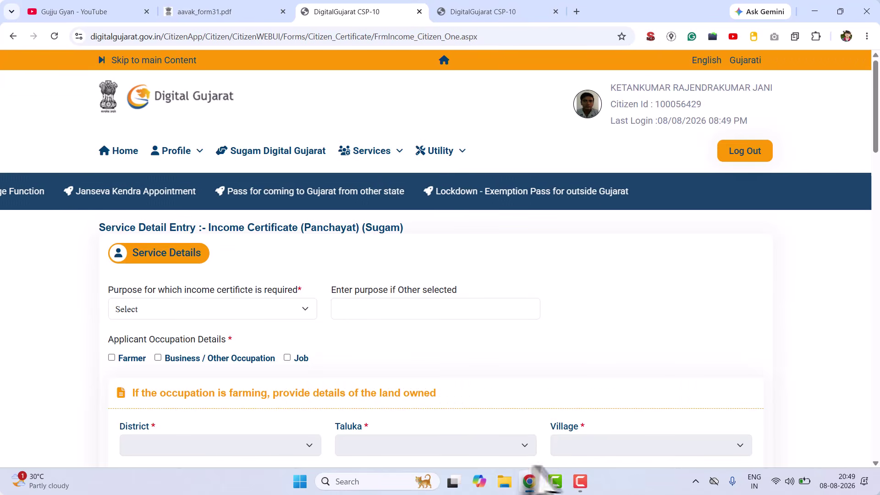
left_click(580, 482)
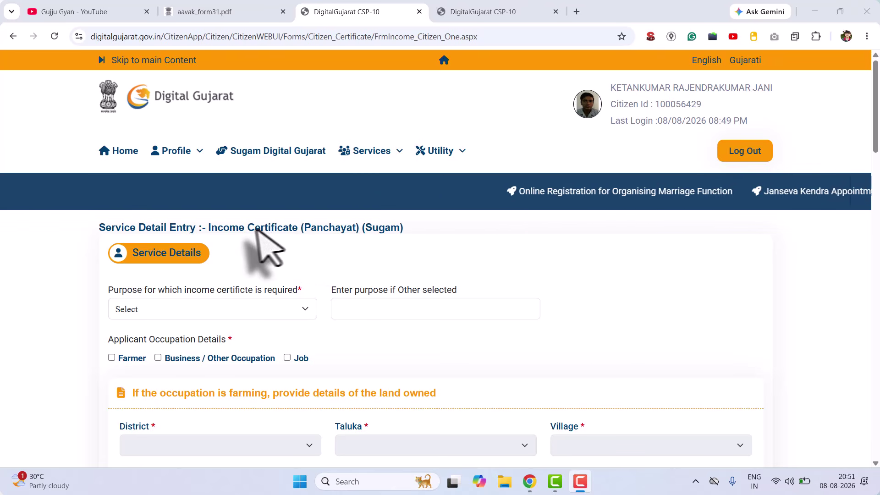
- Look through the Service Details page: certificate purpose, occupation, land, PAN card, business, family members, yearly income and electricity bill sections
scroll(23, 330, "down", 1)
scroll(19, 320, "down", 2)
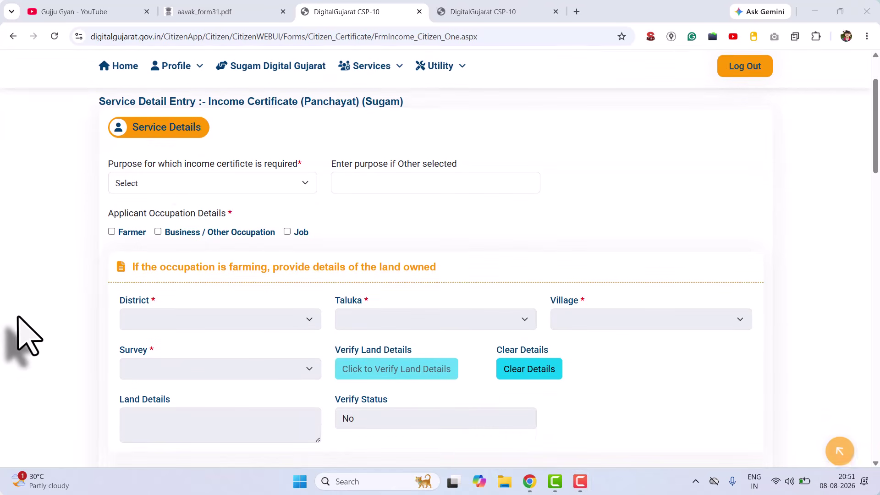
left_click(270, 183)
left_click(270, 183)
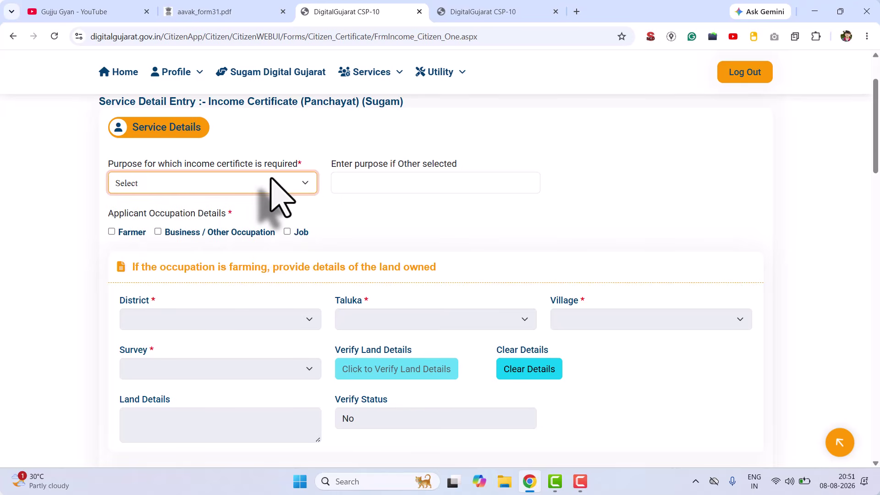
scroll(270, 183, "down", 6)
scroll(270, 183, "down", 5)
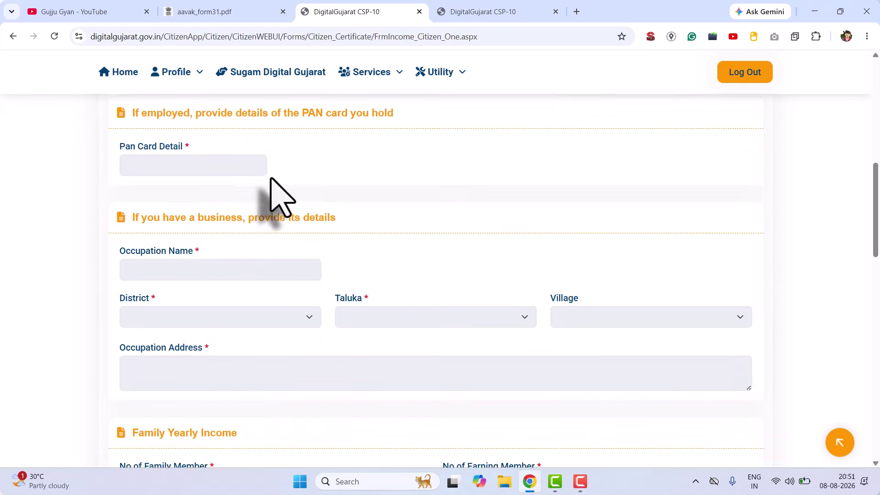
scroll(271, 182, "down", 5)
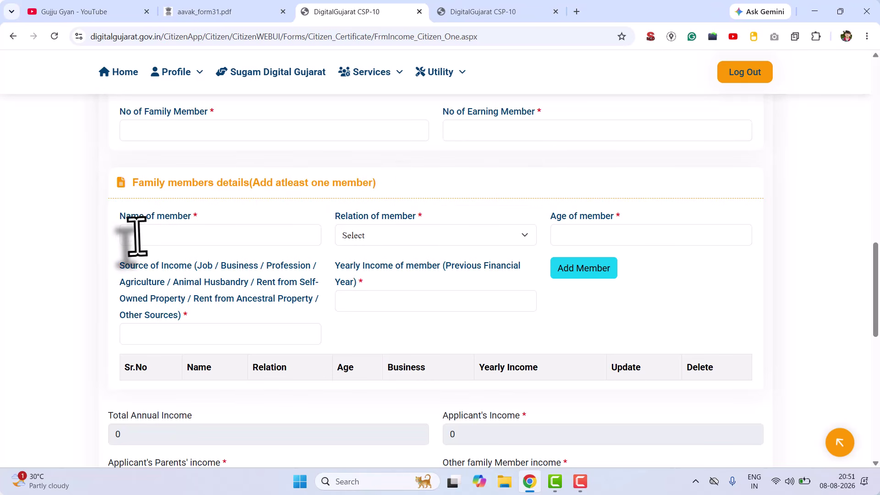
scroll(136, 234, "down", 5)
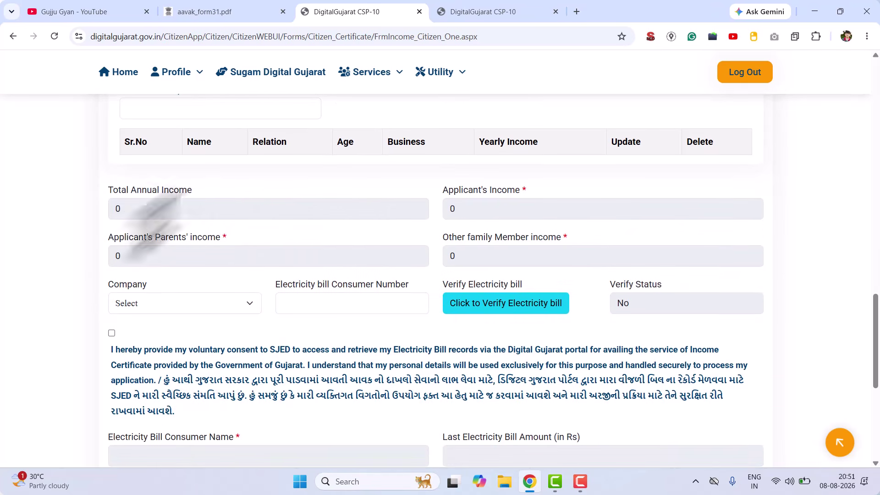
scroll(186, 232, "down", 6)
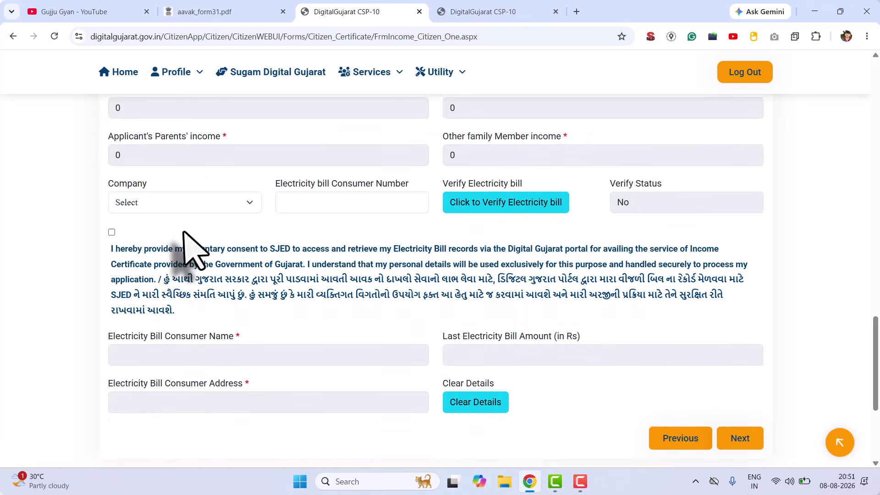
scroll(277, 177, "up", 3)
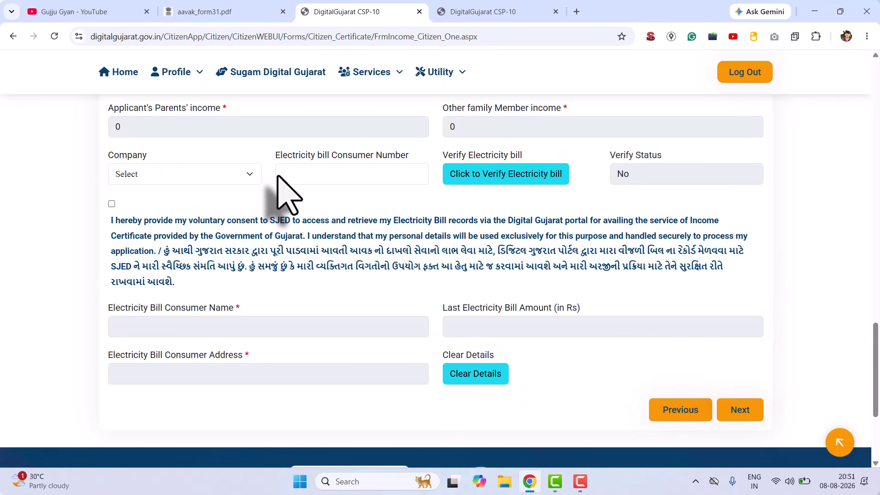
scroll(277, 176, "up", 15)
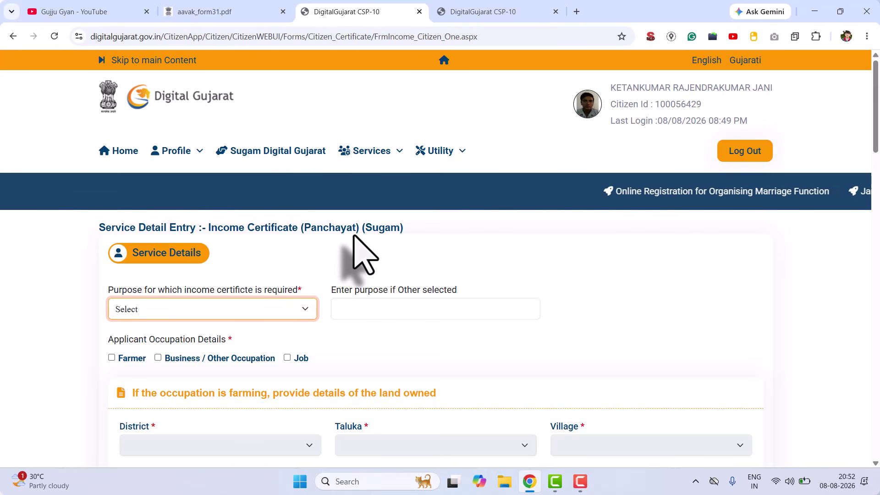
- Skim the Service Details page once more from its beginning down to the income and electricity bill fields
scroll(354, 235, "down", 5)
scroll(357, 255, "down", 20)
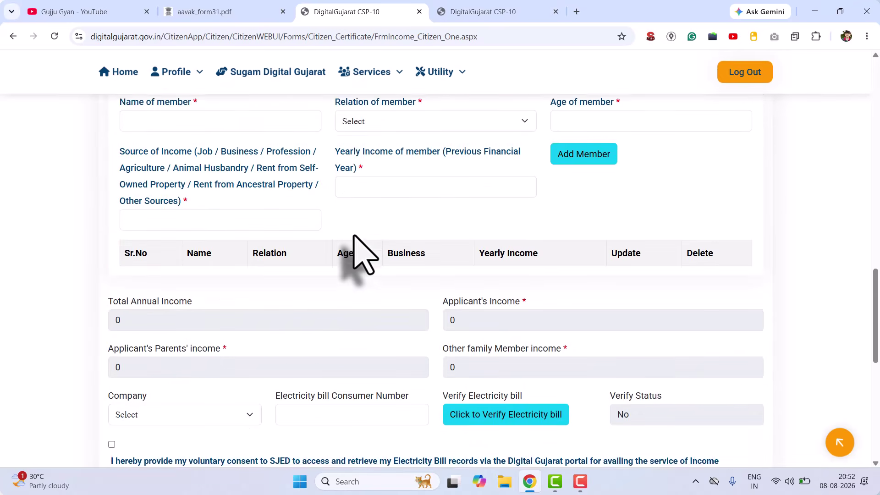
scroll(358, 254, "up", 5)
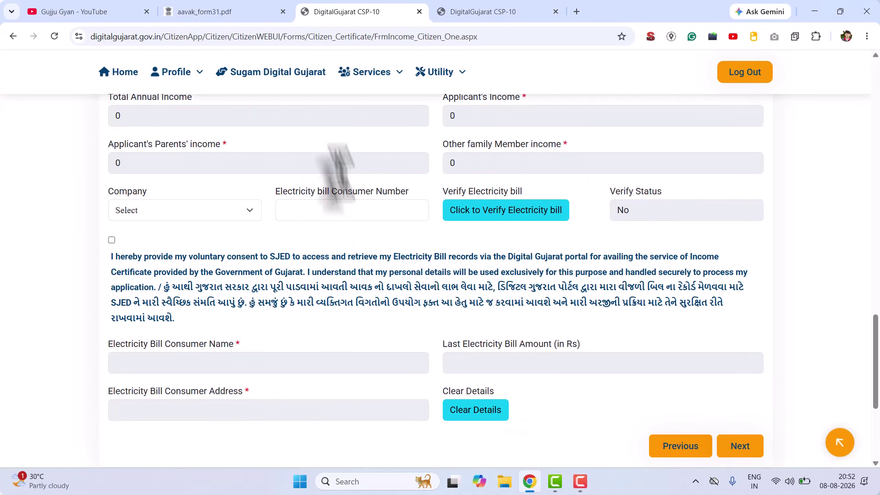
- Revisit the issuing authorities listed on page 1 of aavak_form31.pdf, and switch to the Gujju Gyan channel's videos on YouTube
left_click(207, 5)
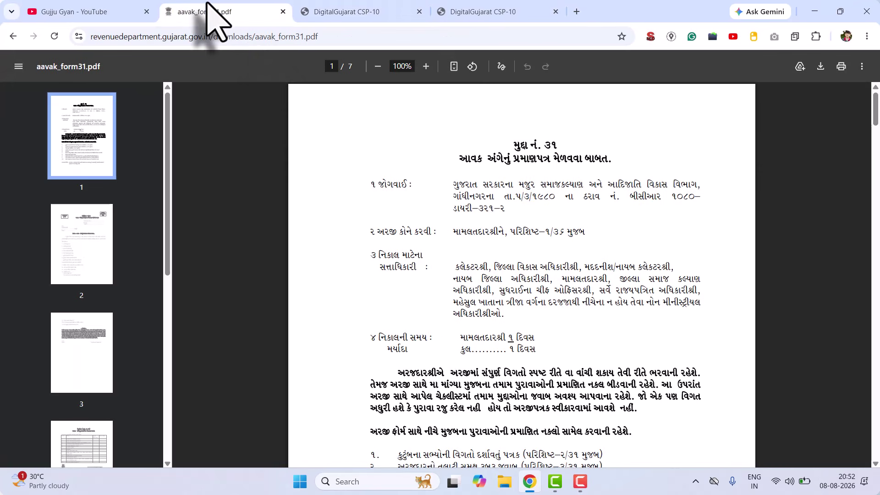
left_click_drag(372, 183, 490, 312)
left_click(491, 306)
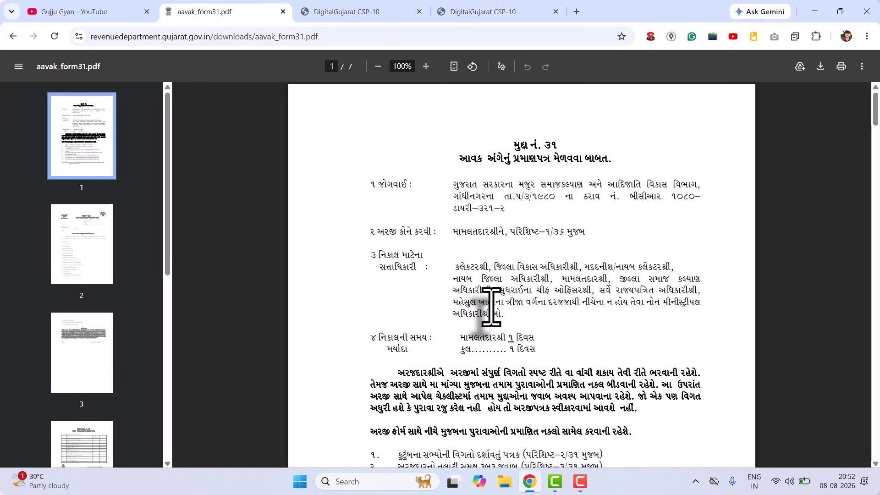
triple_click(491, 306)
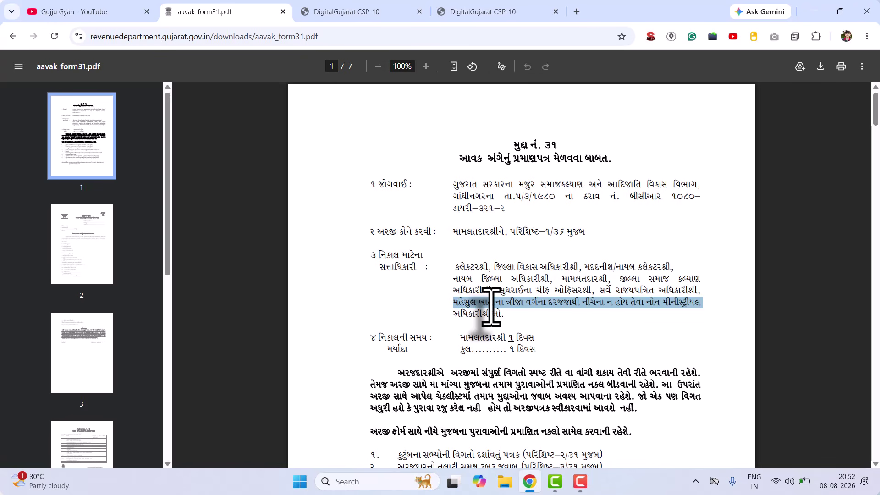
left_click(452, 248)
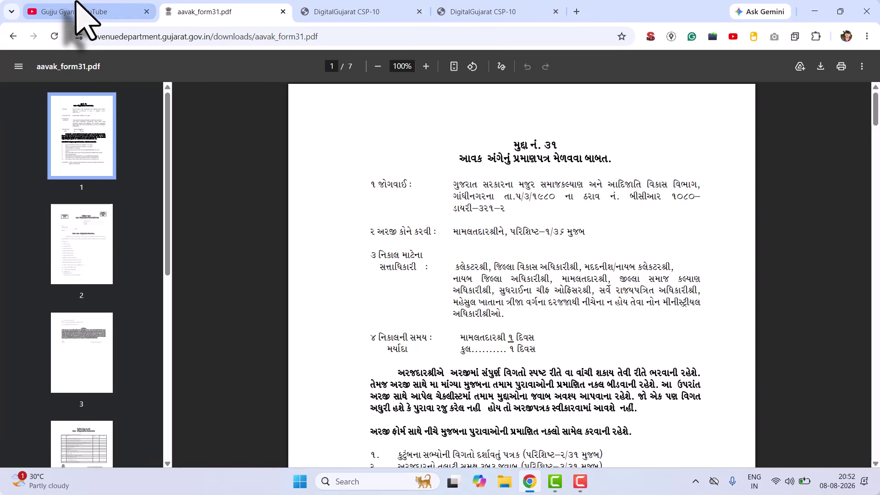
left_click(77, 10)
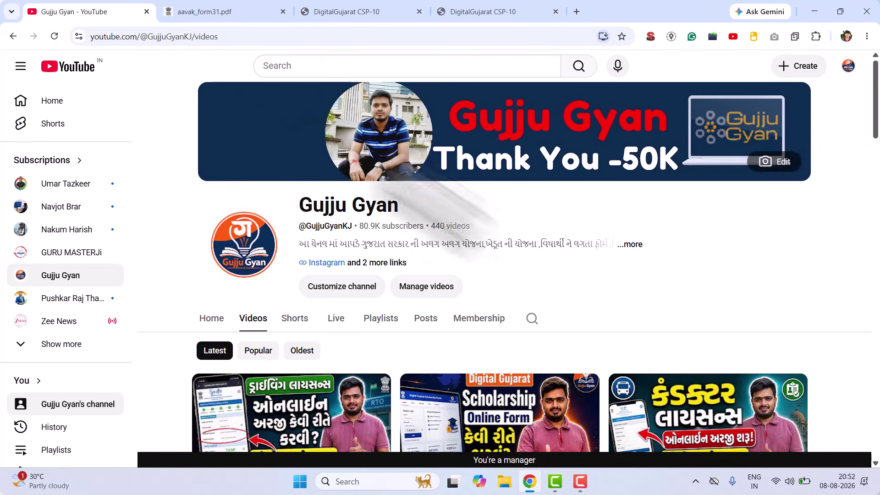